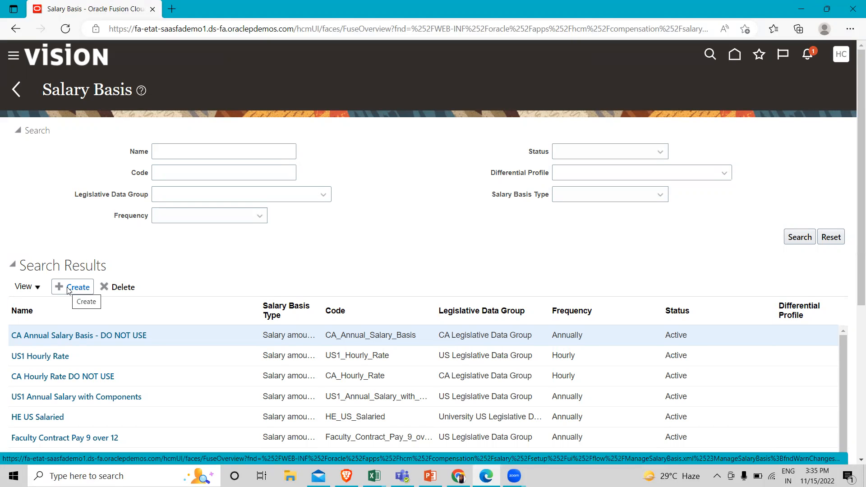
Examine the existing salary bases listed in the Salary Basis search results
scroll(191, 290, down, 2)
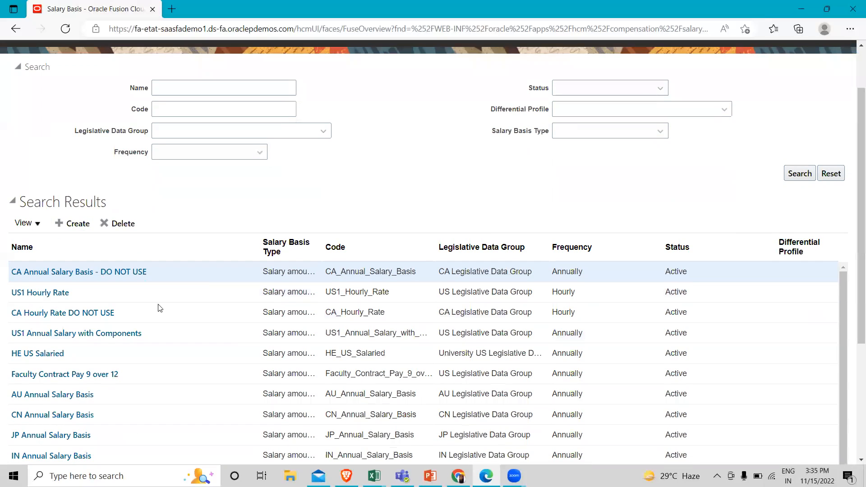
click(39, 366)
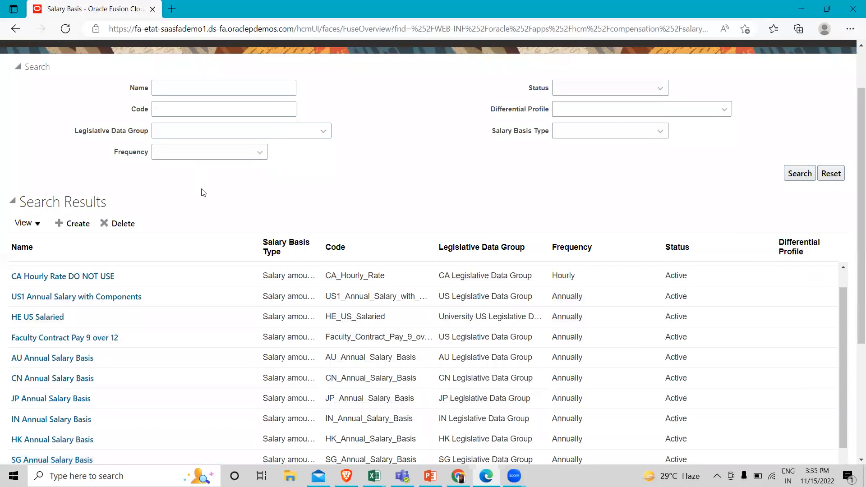
scroll(201, 192, up, 2)
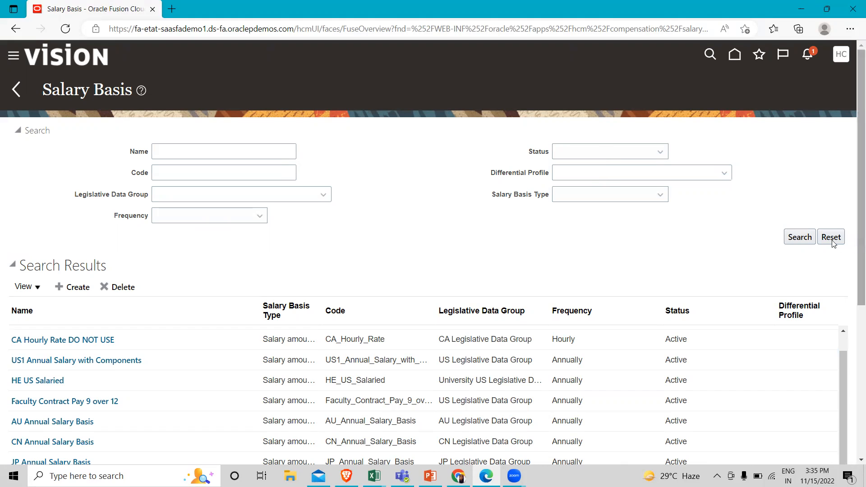
scroll(233, 267, down, 2)
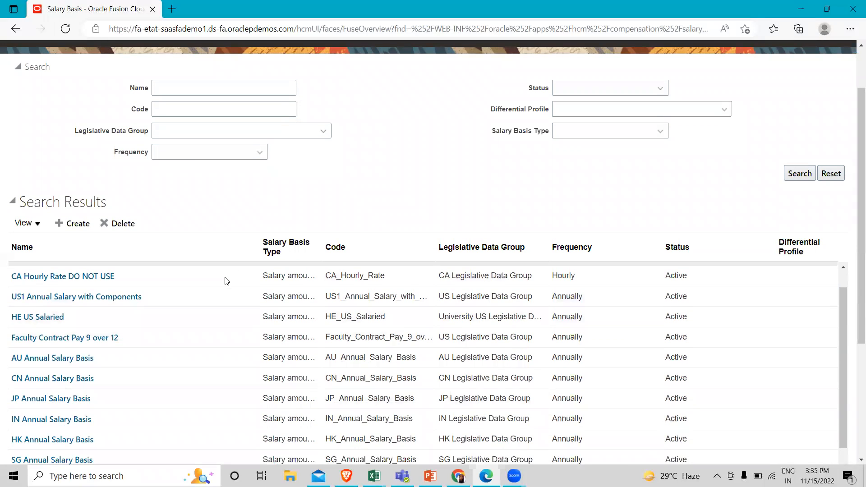
scroll(160, 358, down, 5)
scroll(70, 445, down, 4)
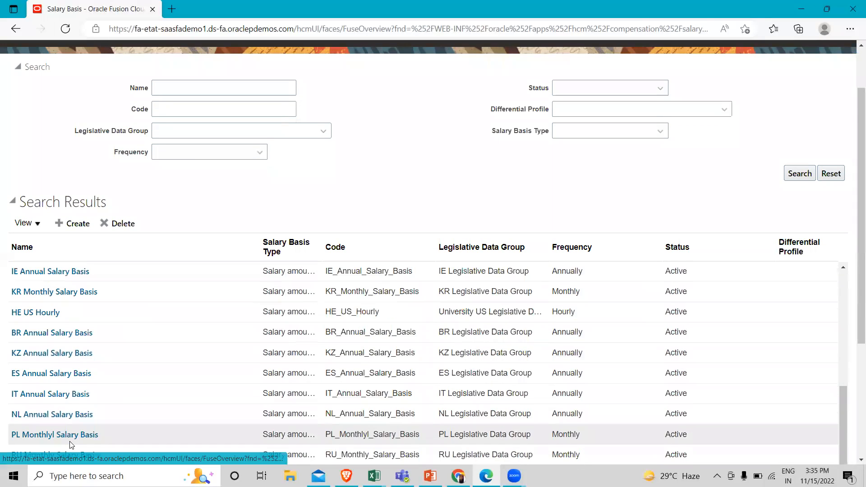
scroll(67, 443, up, 10)
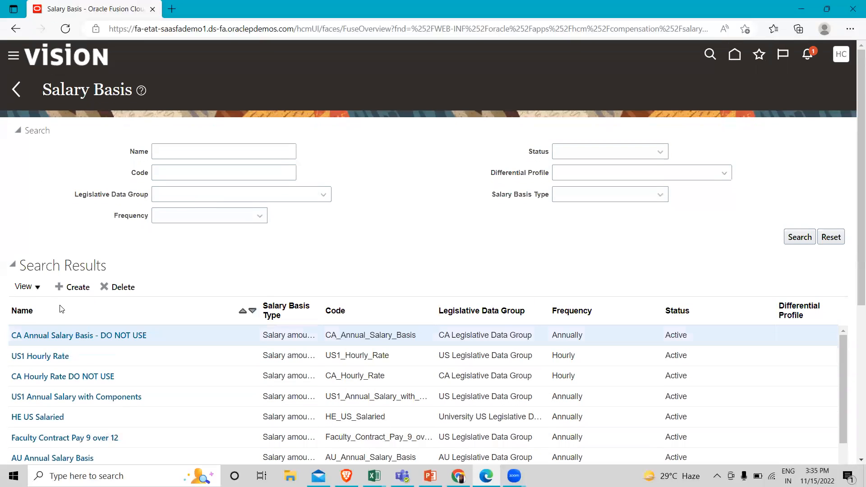
Start a new salary basis named "USA1 Annual Salary" with the code USA1_Annual_Salary
click(73, 287)
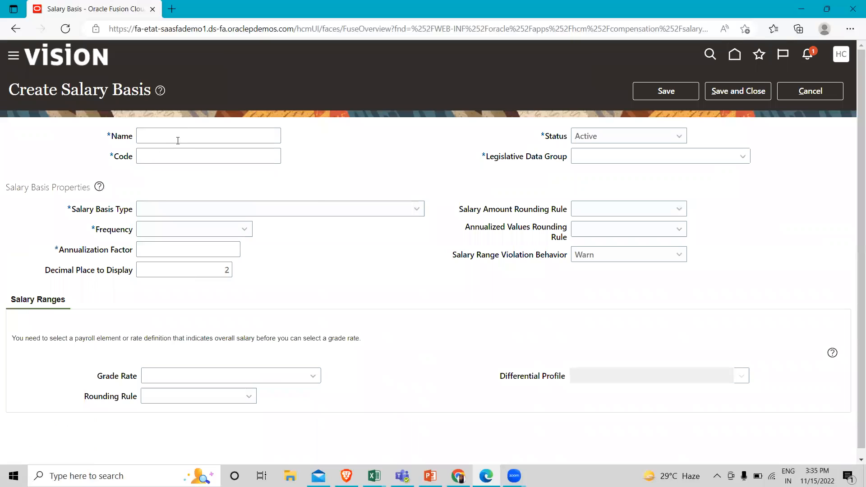
click(177, 136)
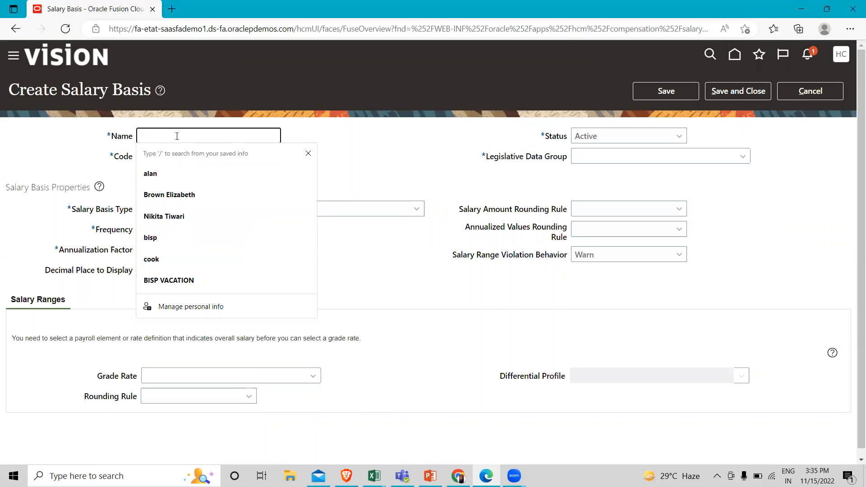
text(USA1)
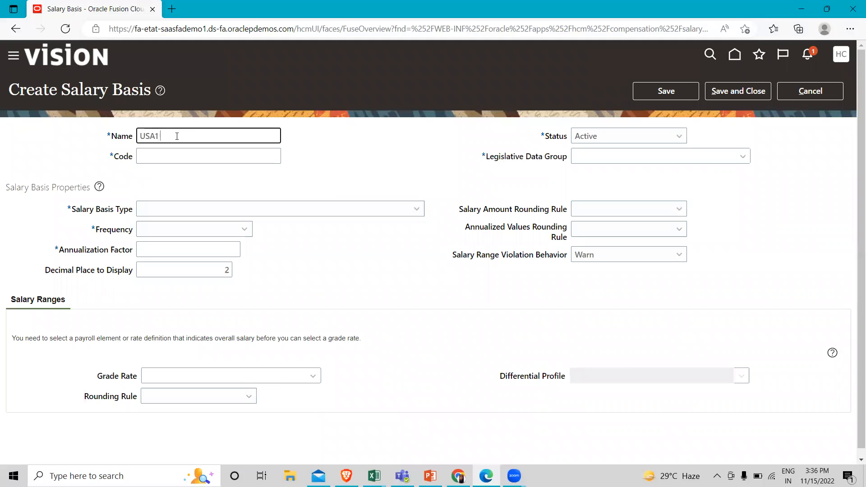
text( Annual Salary)
click(311, 168)
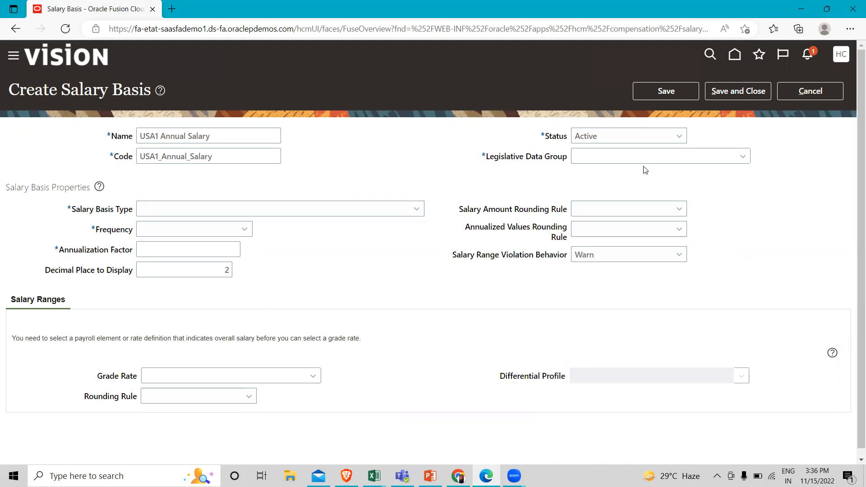
Search the legislative data groups for "US" and assign US Legislative Data Group to the salary basis
click(743, 157)
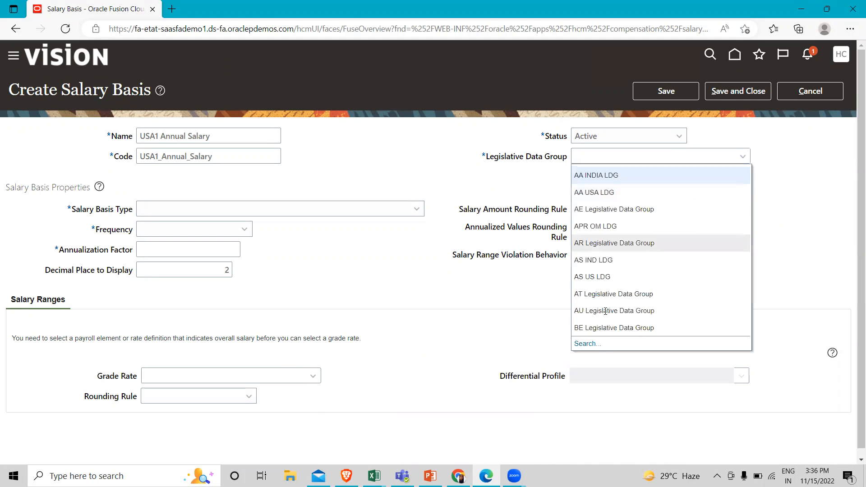
click(588, 344)
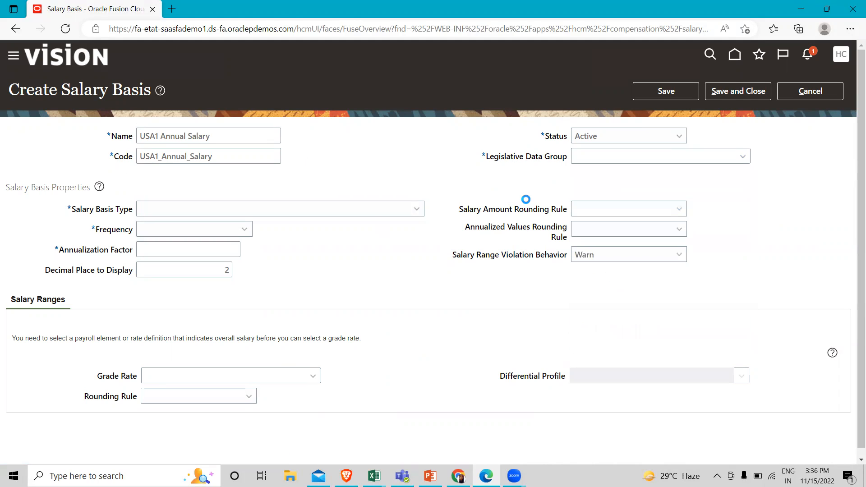
text(US)
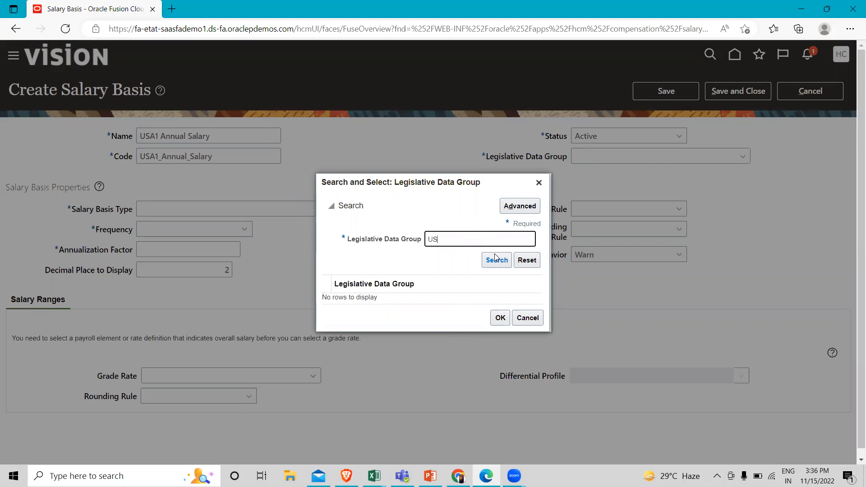
click(496, 260)
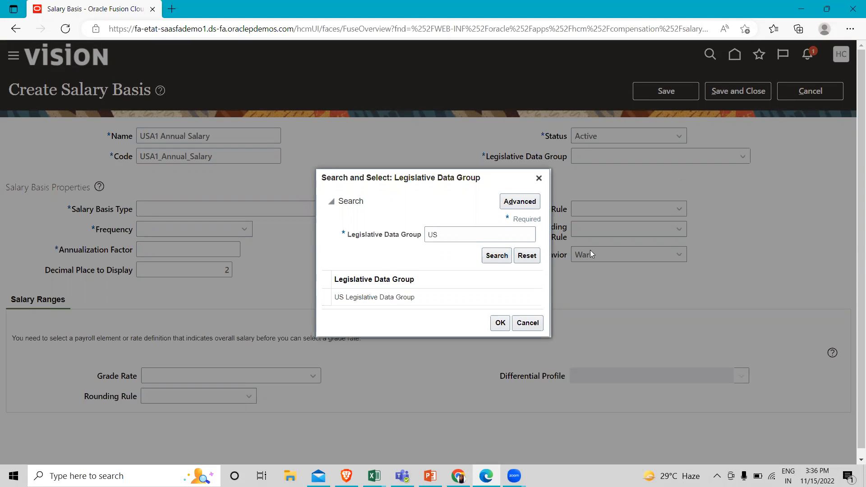
click(475, 296)
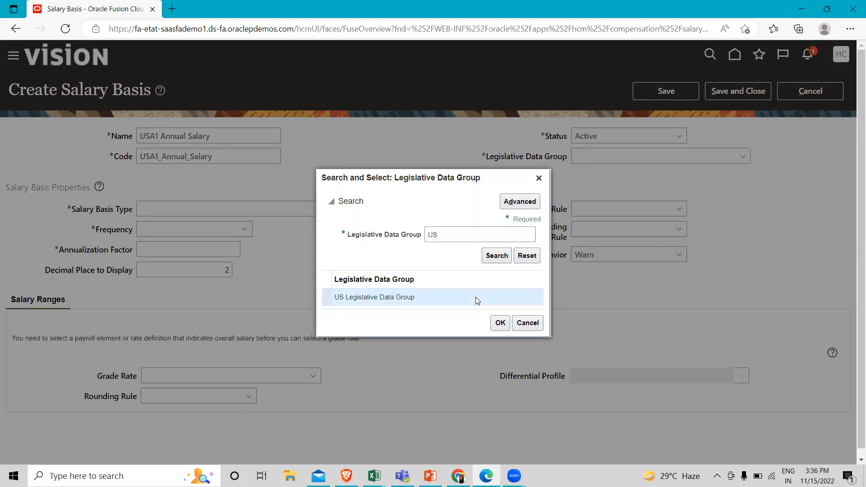
click(496, 328)
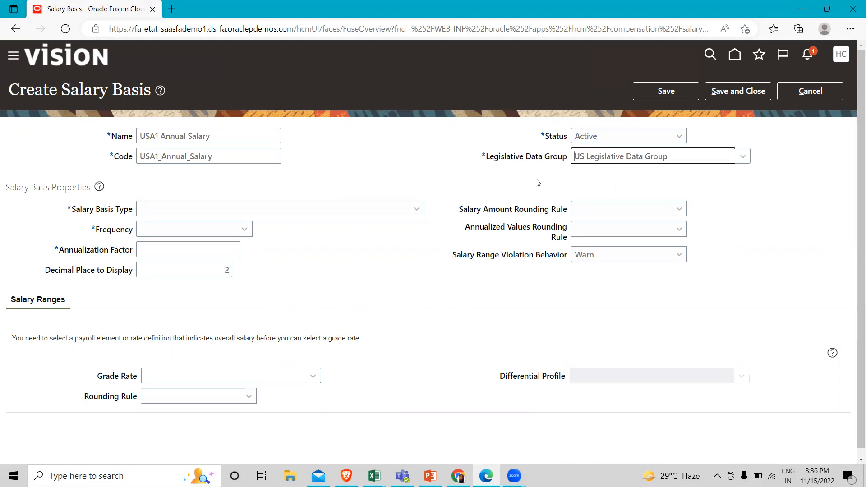
click(416, 209)
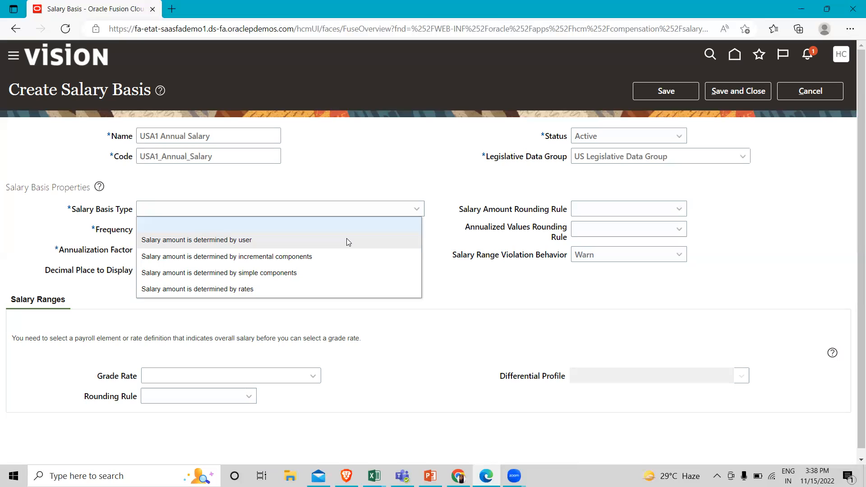
click(260, 289)
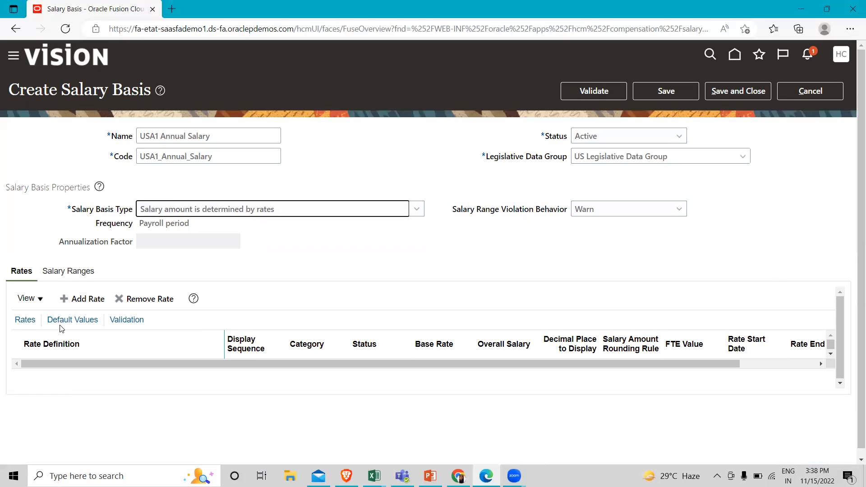
click(84, 298)
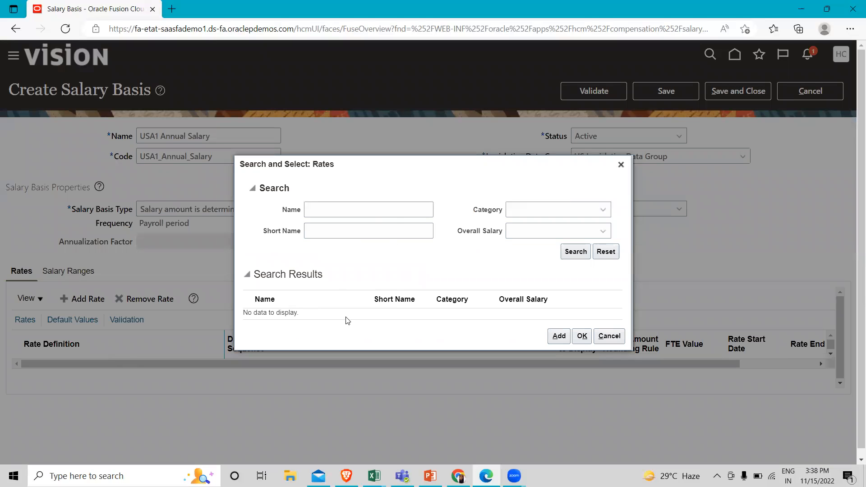
click(621, 164)
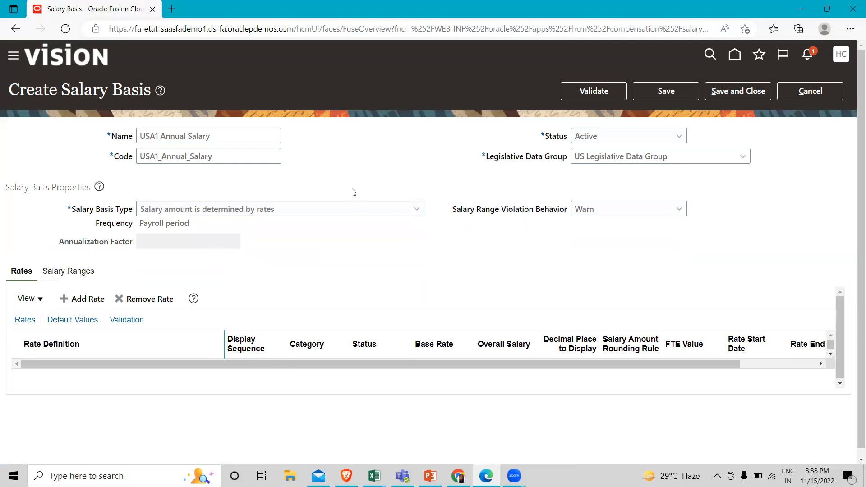
Set the salary basis type to "Salary amount is determined by user" and the frequency to Annually
click(403, 213)
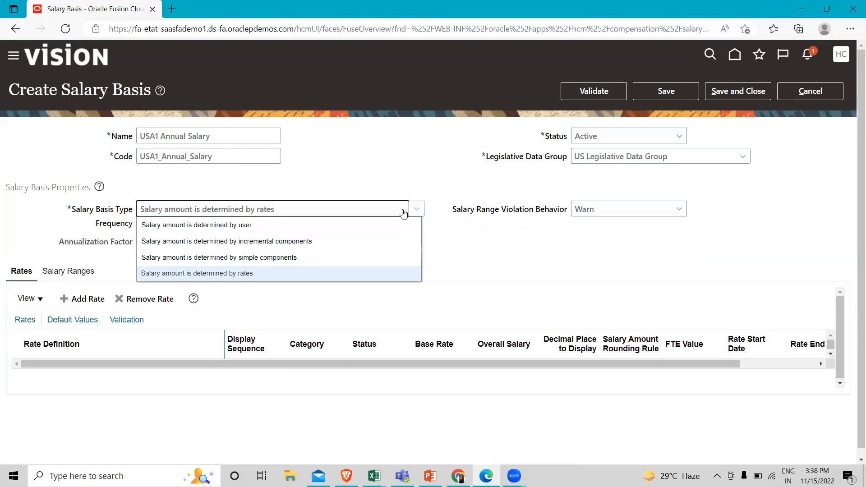
click(262, 225)
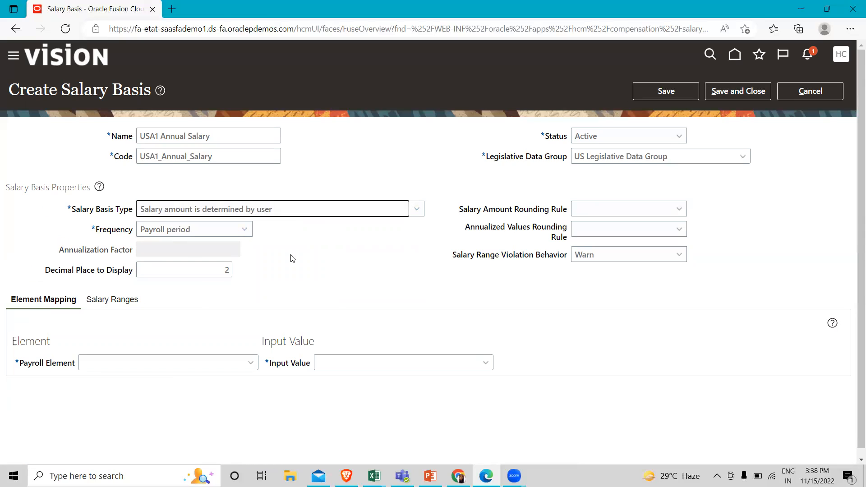
click(219, 232)
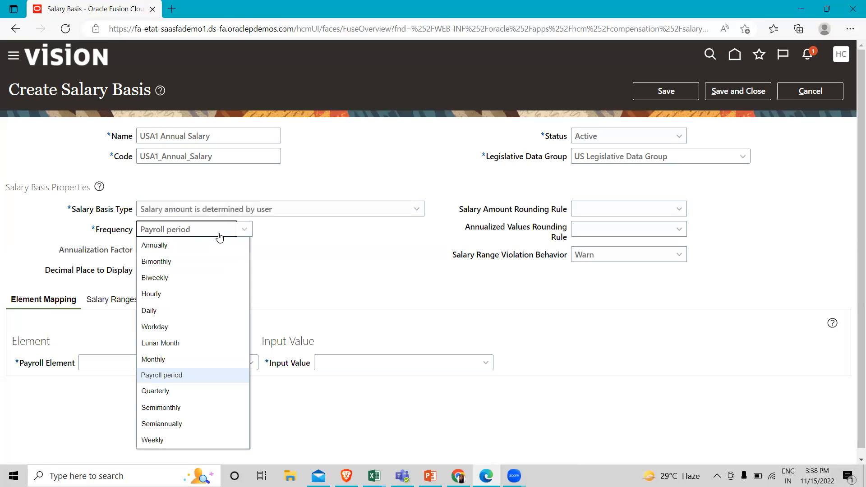
click(152, 252)
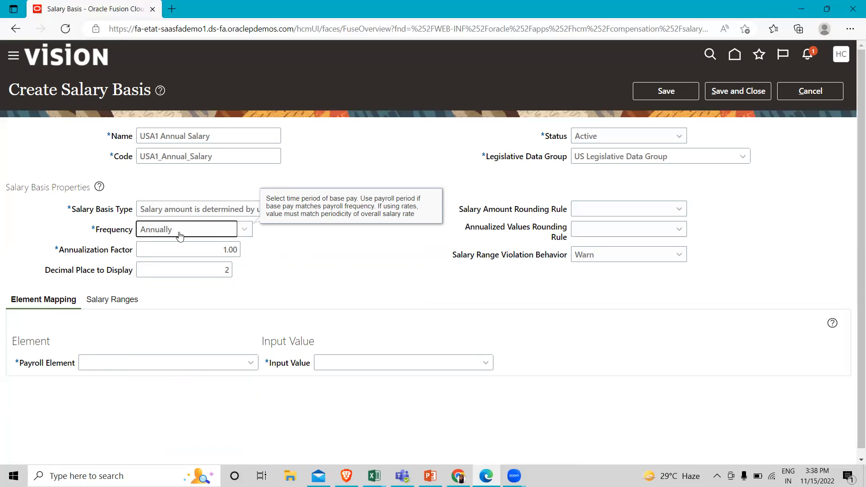
click(238, 234)
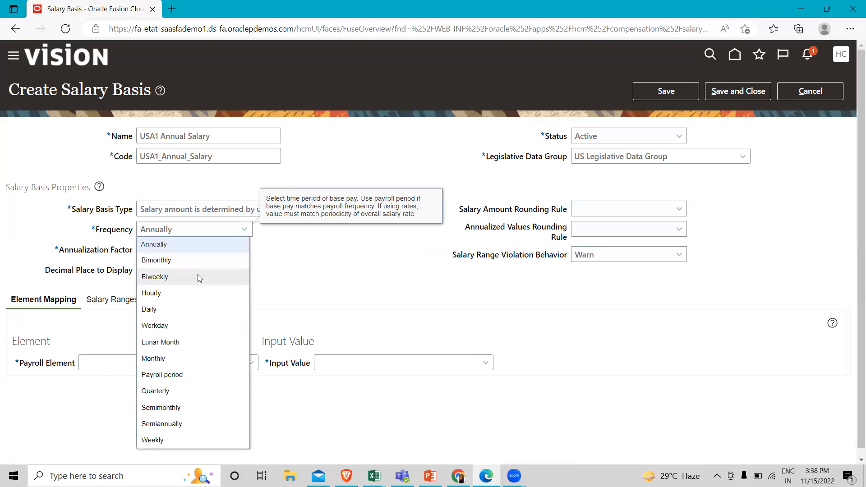
click(175, 359)
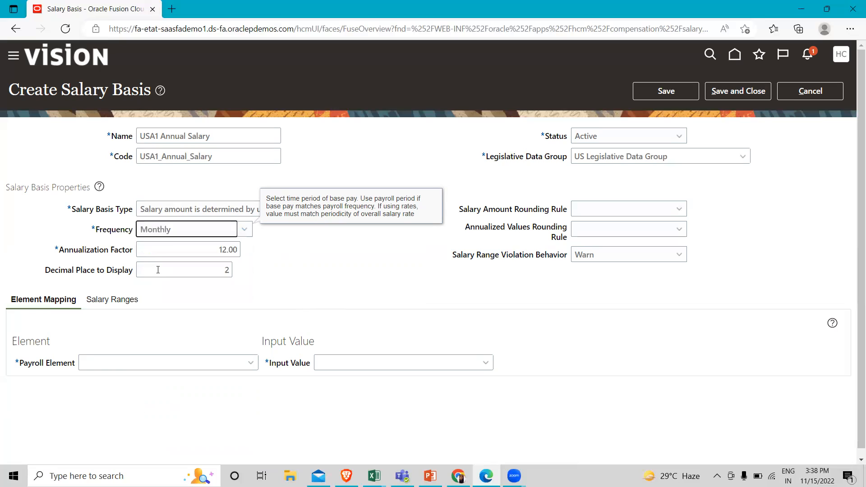
click(244, 230)
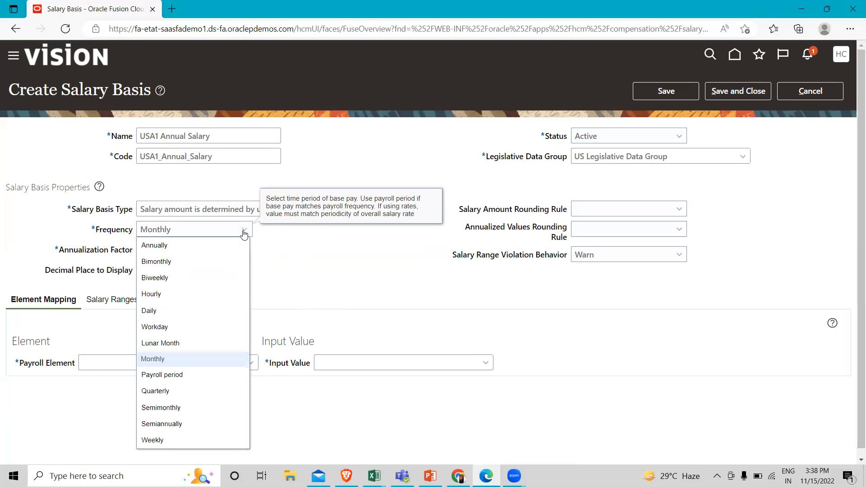
click(195, 245)
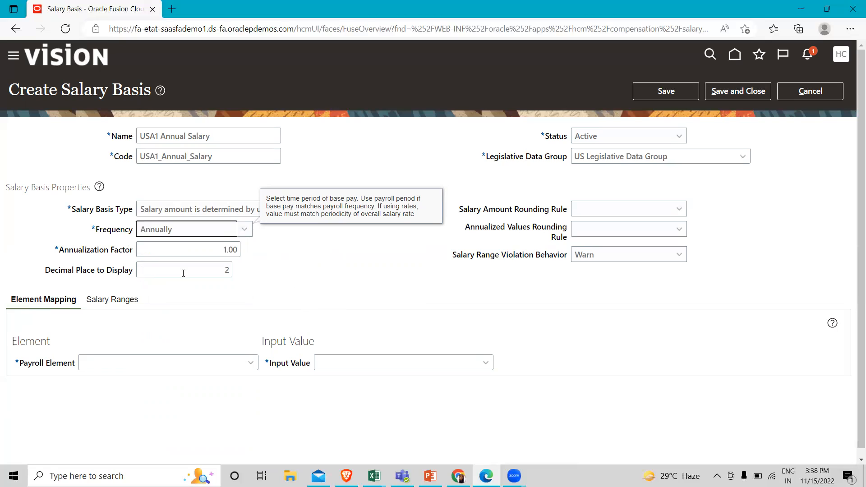
click(395, 277)
Review the Salary Amount Rounding Rule setting and the options for Salary Range Violation Behavior
mouse_move(601, 208)
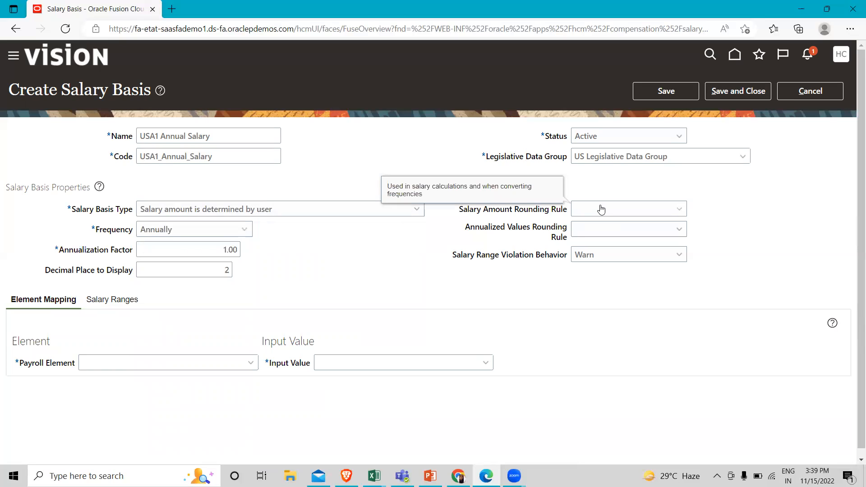
click(601, 209)
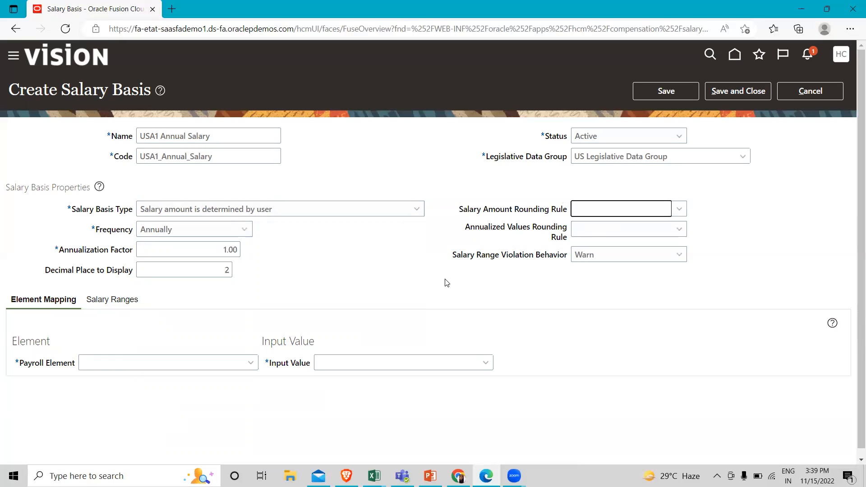
click(619, 262)
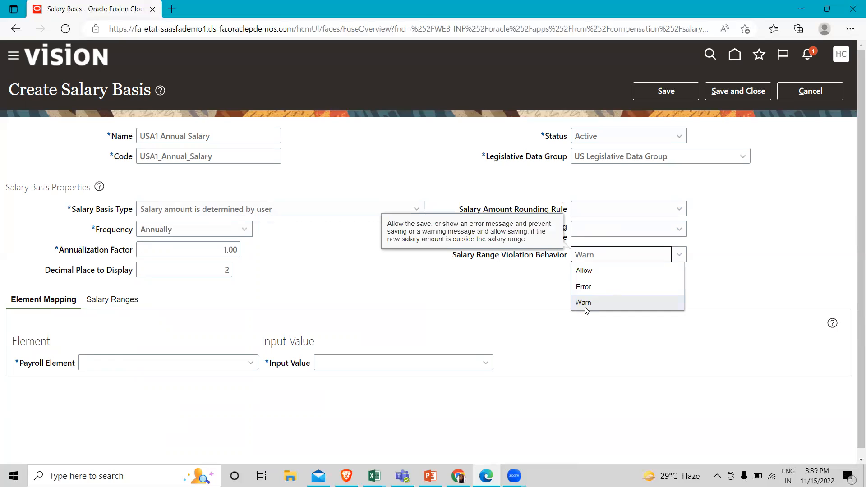
click(494, 280)
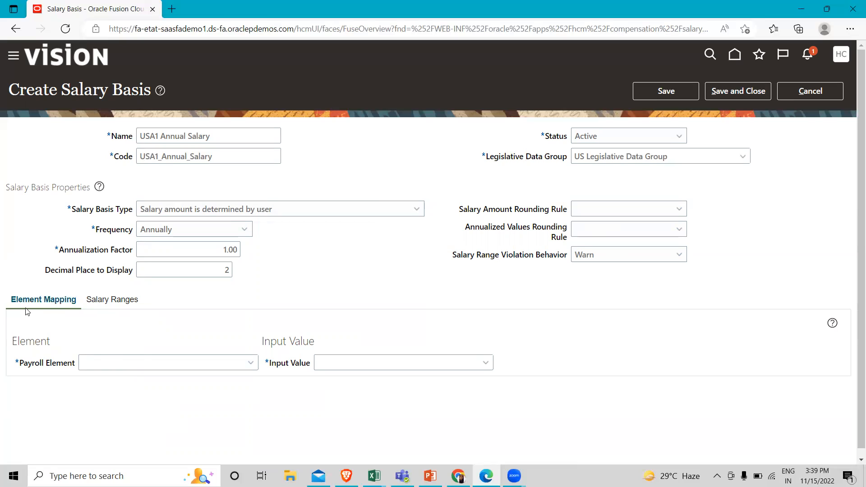
Search the payroll elements for "US" and map the salary basis to USA1 Annual Earning with Amount as the input value
click(251, 362)
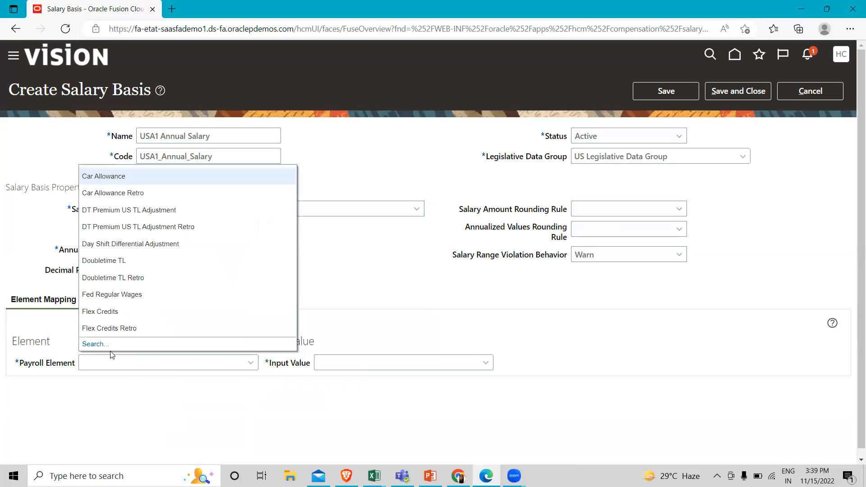
click(93, 344)
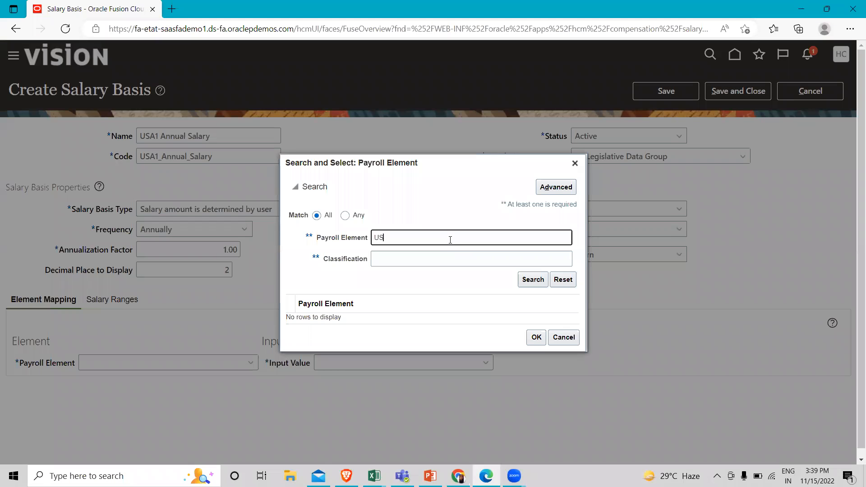
text(US)
key(Return)
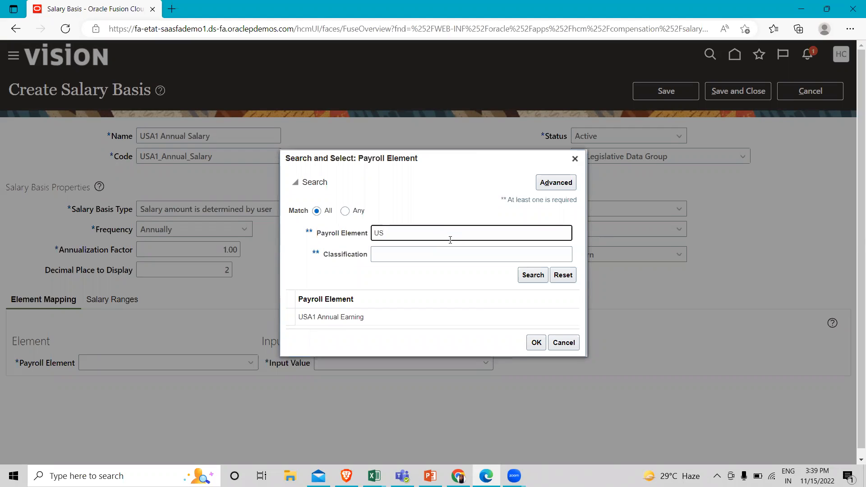
click(393, 320)
click(536, 343)
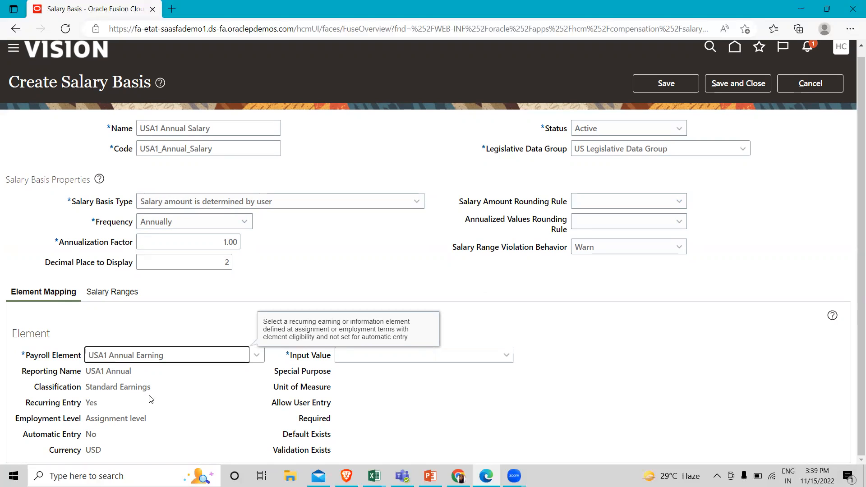
click(506, 354)
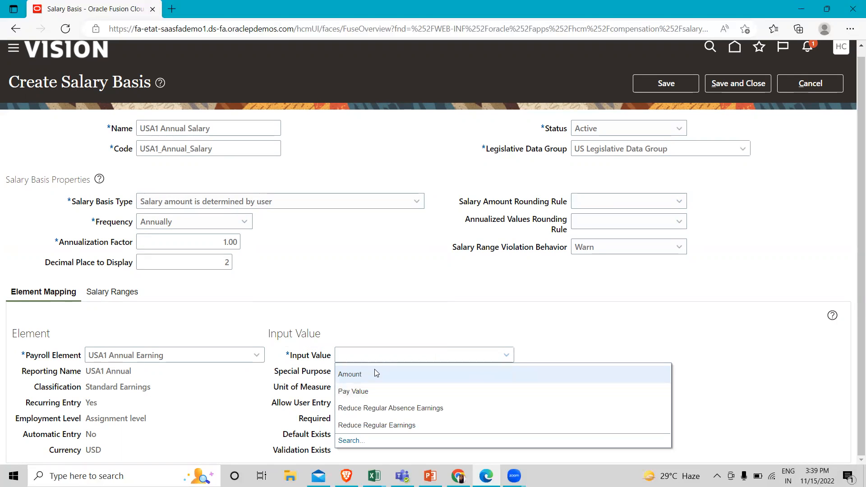
click(375, 372)
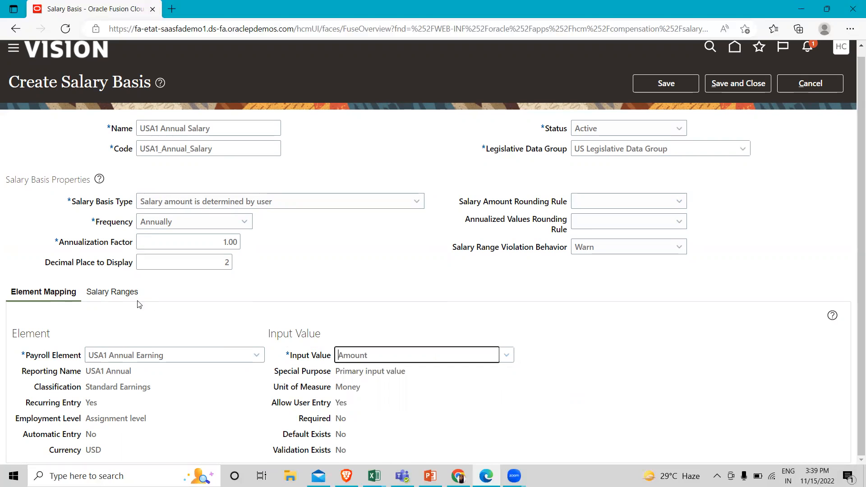
Set the grade rate for the salary ranges to US Annual Salary Grade Rate, and save and close the salary basis
click(120, 294)
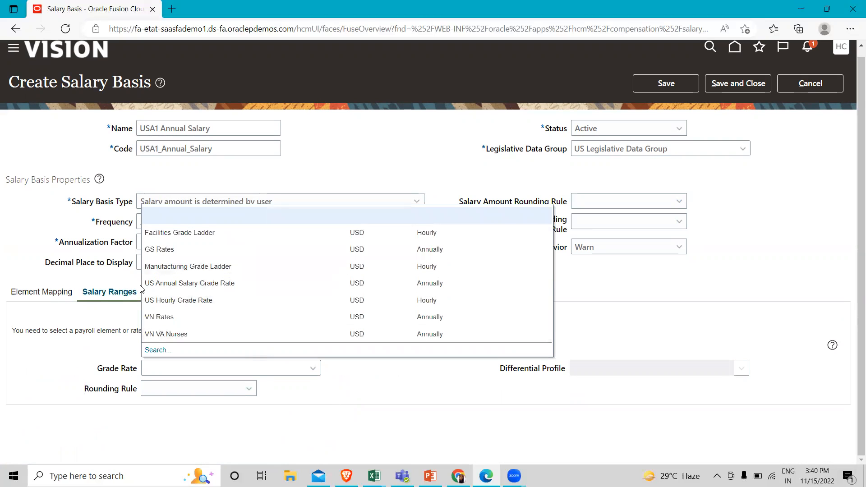
click(254, 284)
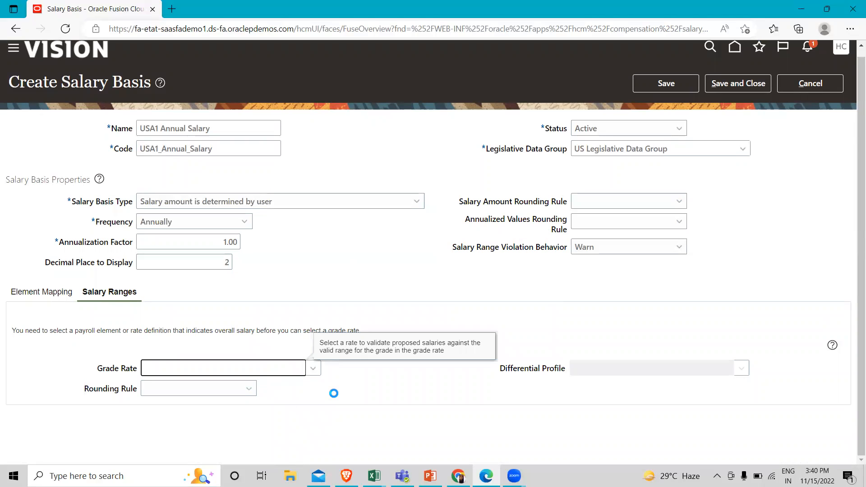
scroll(334, 394, down, 5)
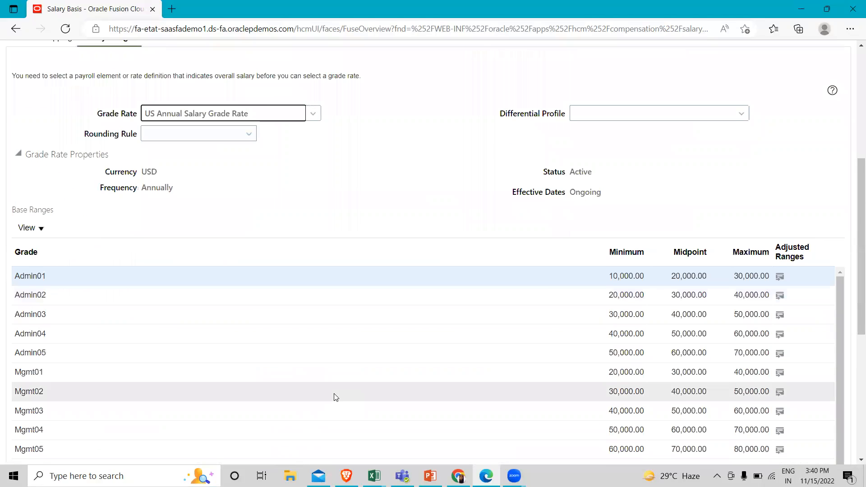
scroll(335, 397, down, 4)
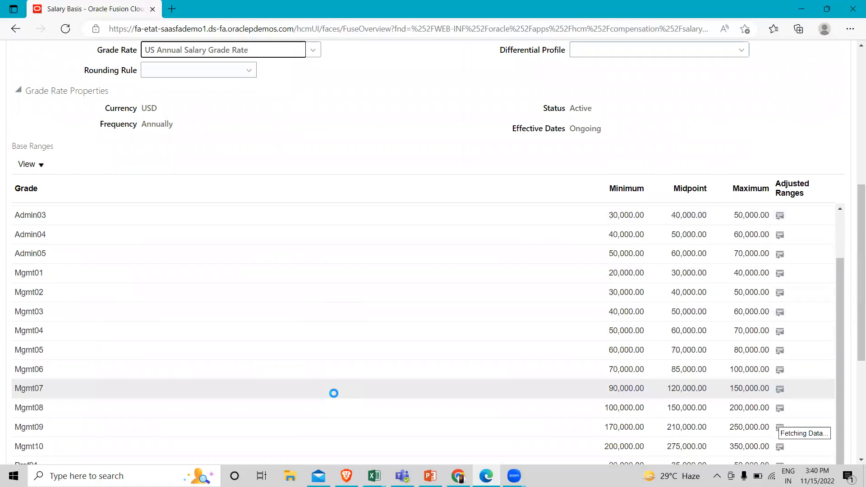
scroll(335, 396, down, 5)
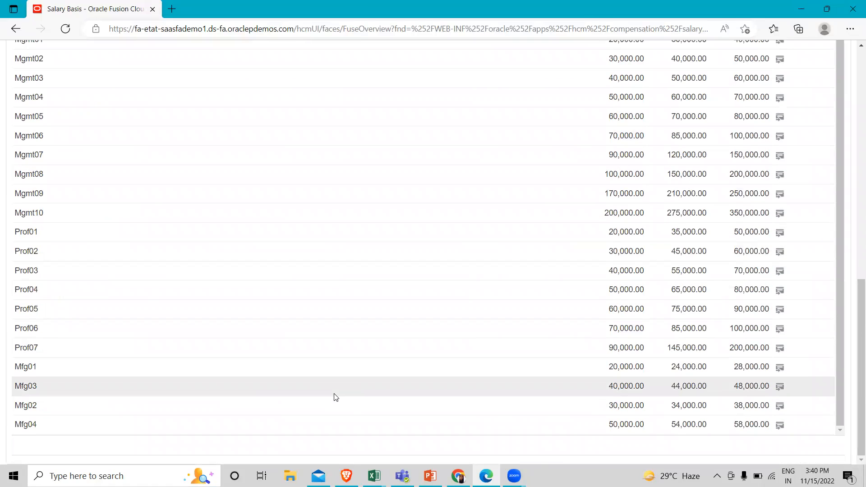
scroll(335, 397, up, 12)
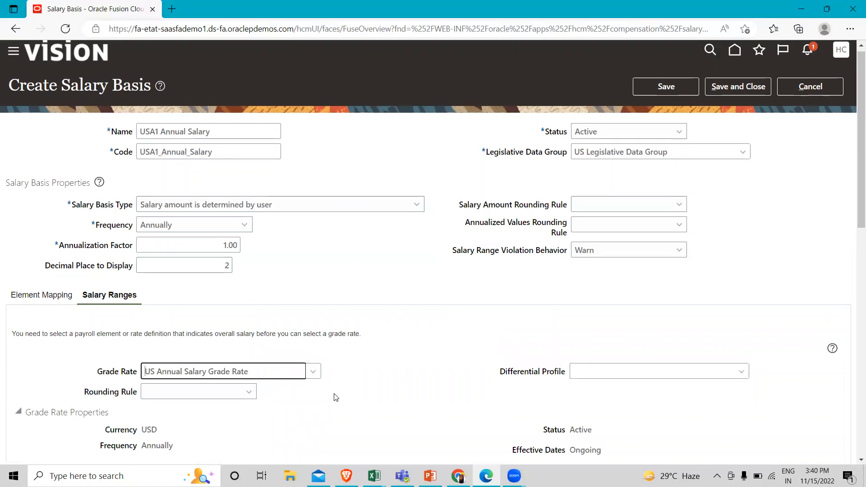
click(351, 293)
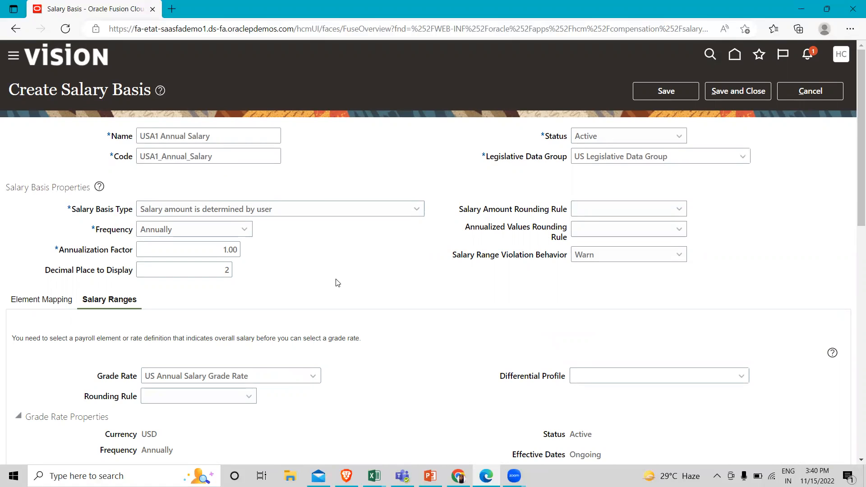
scroll(338, 414, down, 5)
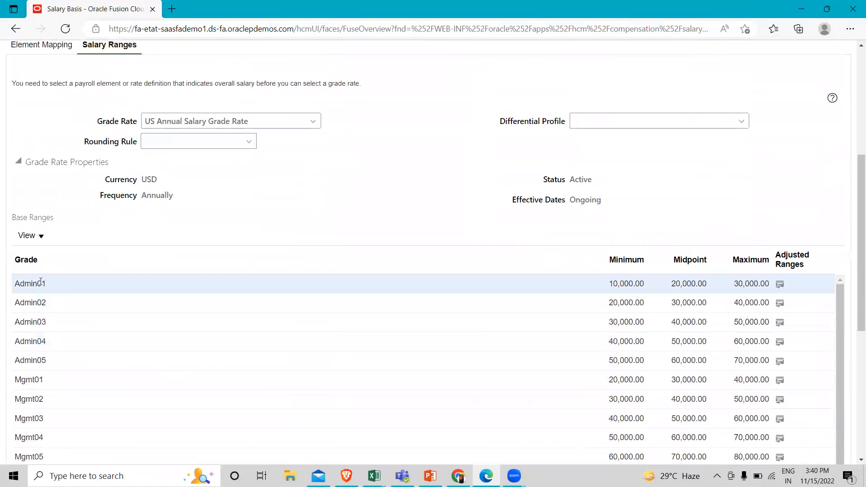
scroll(365, 251, up, 4)
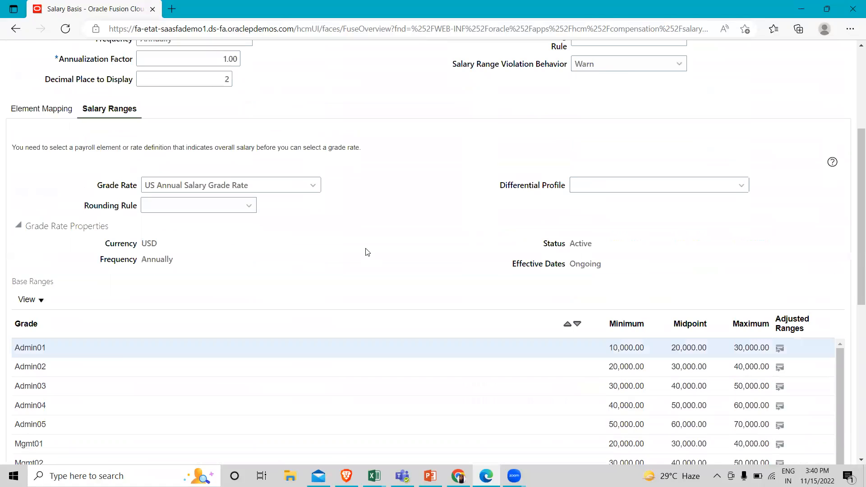
scroll(367, 252, up, 2)
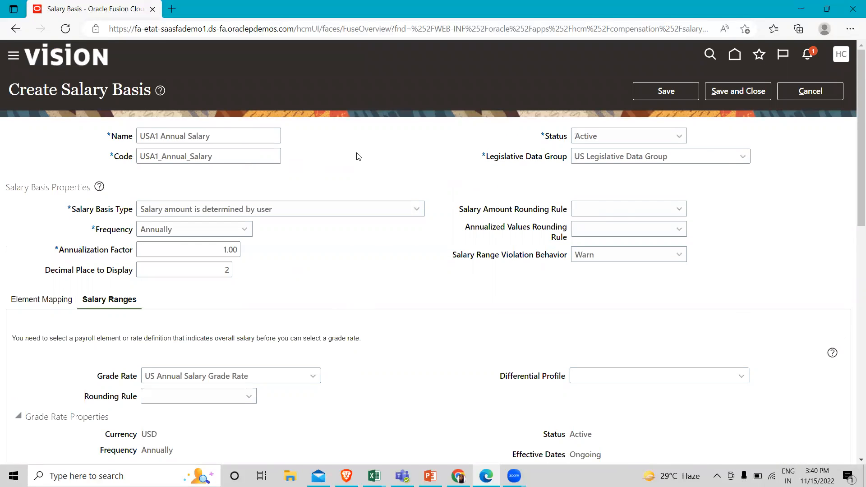
click(721, 94)
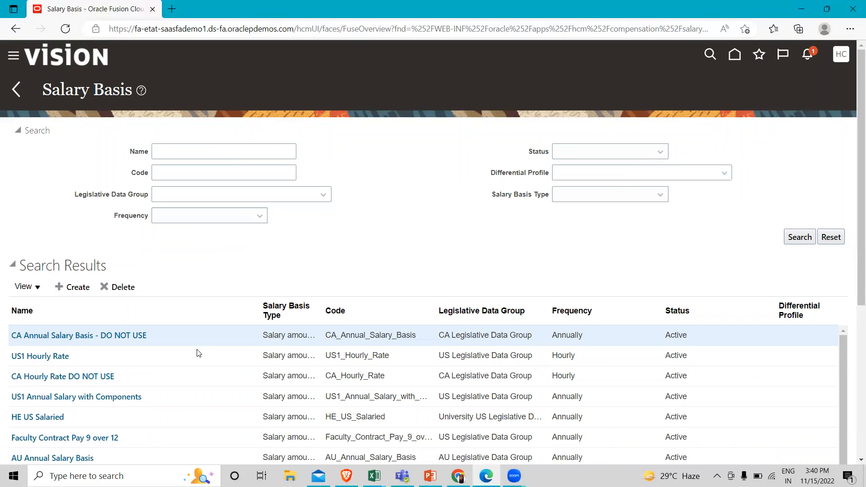
Search the salary bases by the name "USA1" and review the saved USA1 Annual Salary details, closing them without changes
click(229, 156)
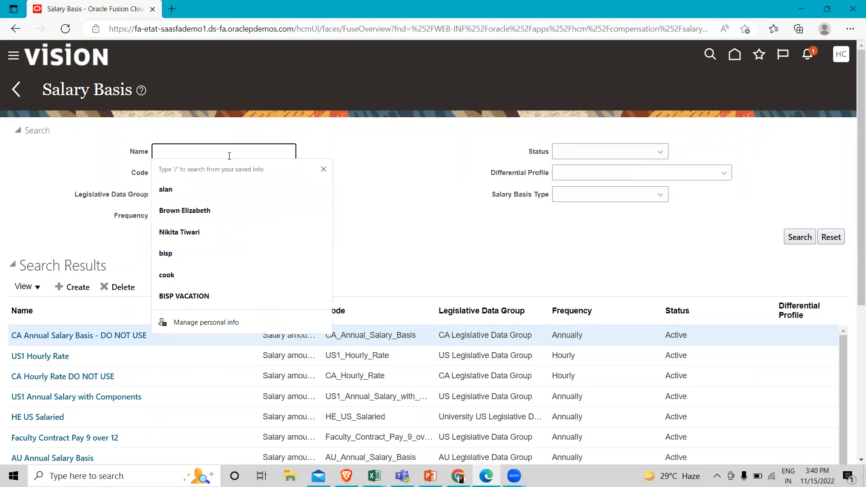
text(USA1)
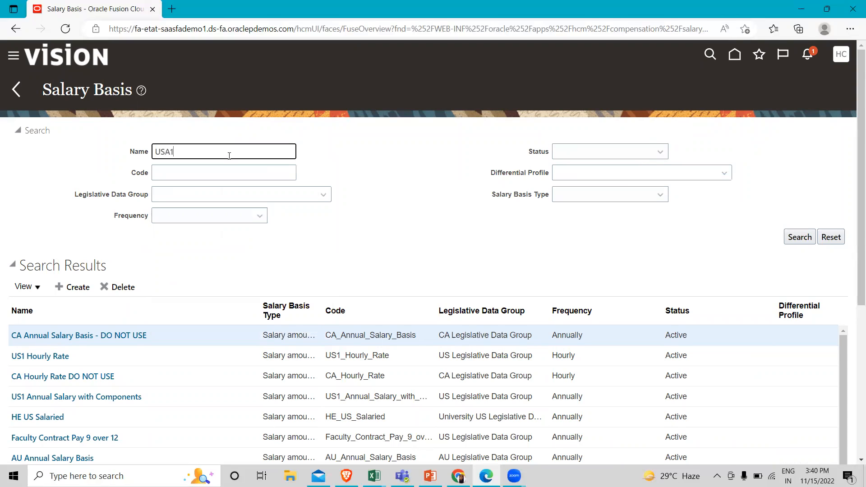
key(Return)
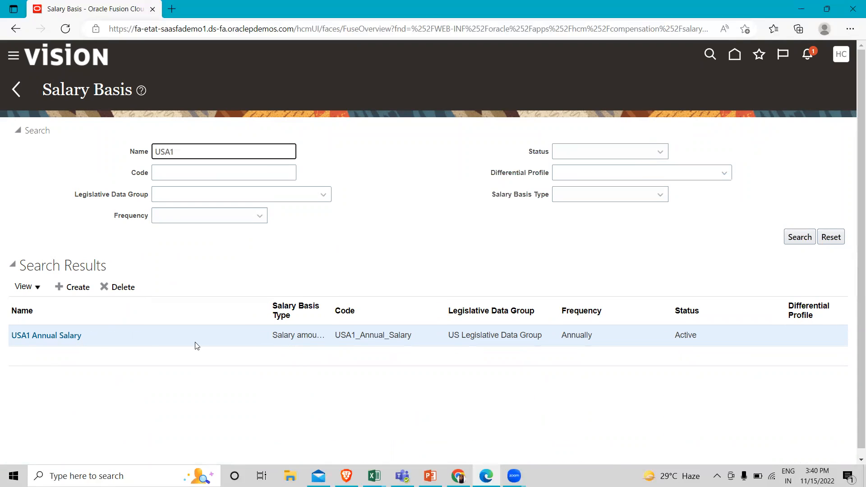
click(52, 339)
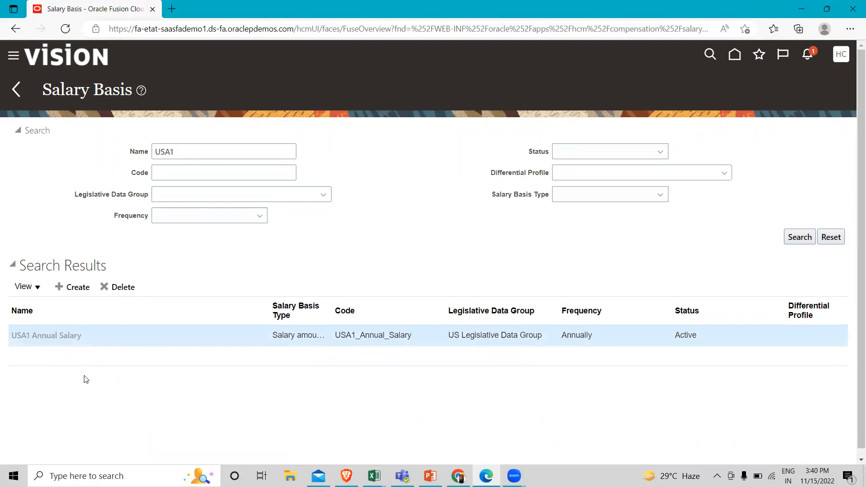
scroll(282, 280, down, 3)
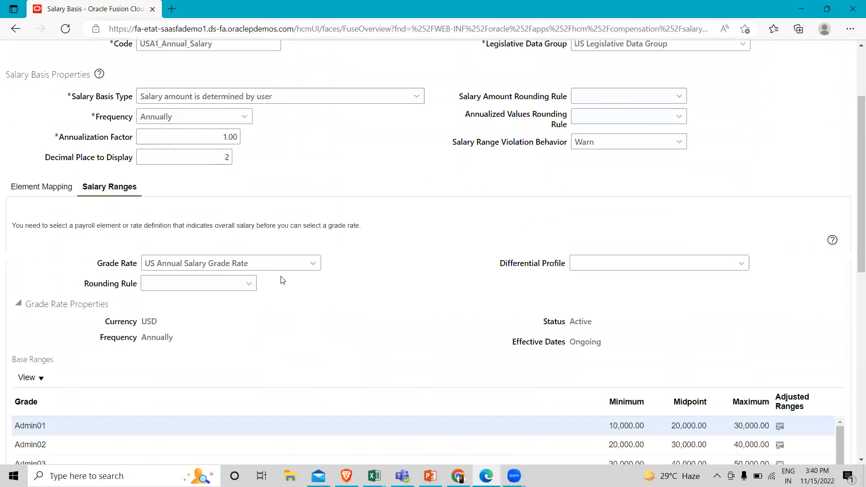
scroll(282, 281, up, 3)
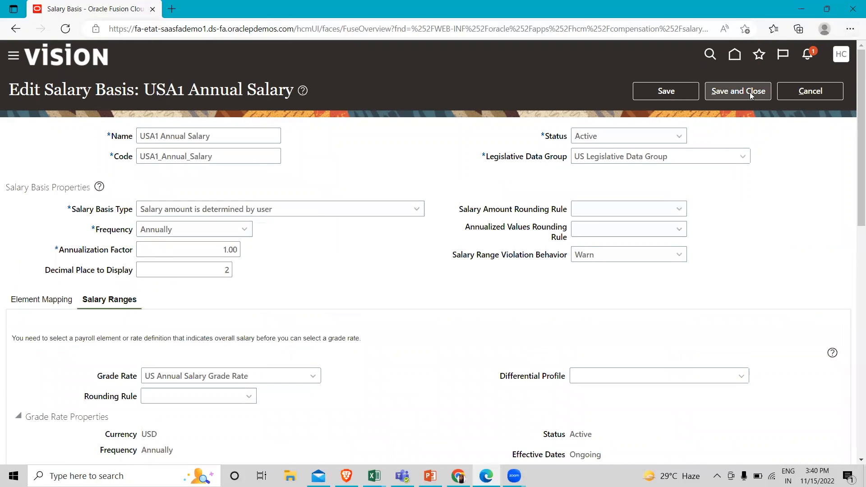
click(825, 90)
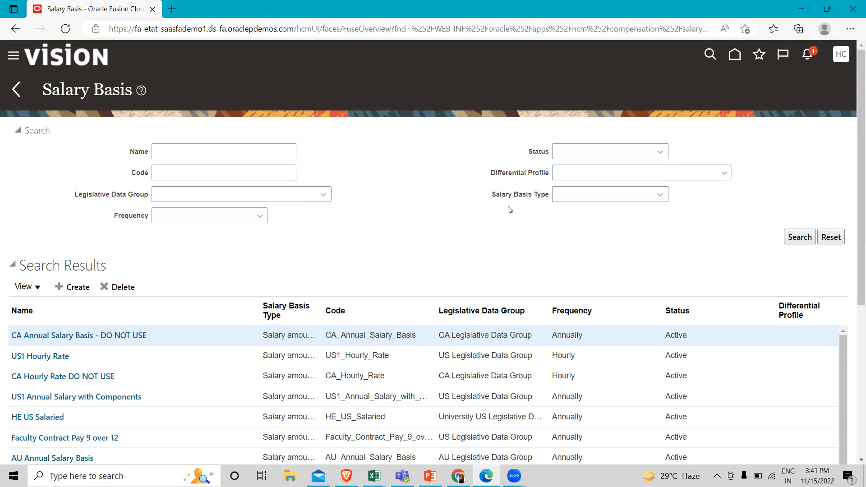
click(712, 4)
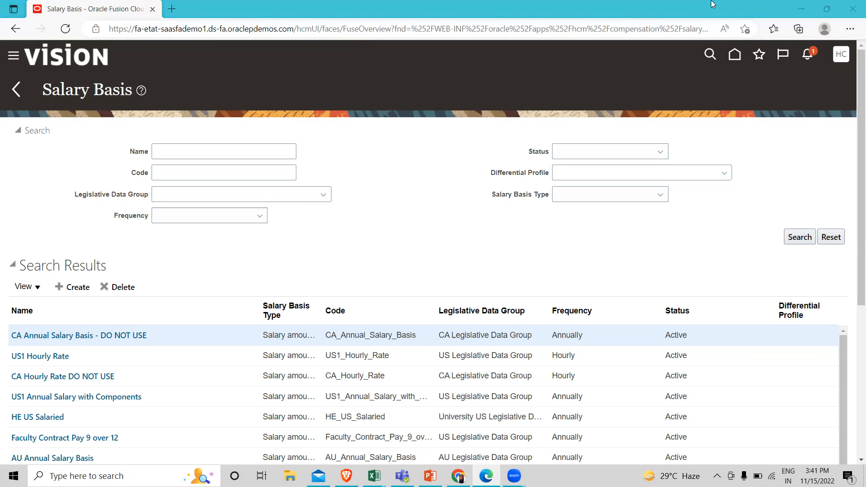